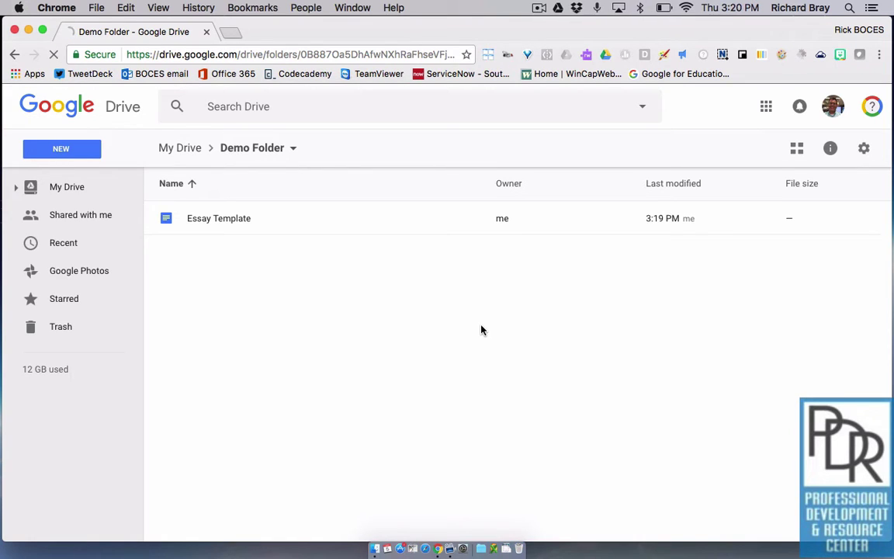
Step: Upload Cover_Letter_Sample.doc from the Downloads folder into the Demo Folder
key("cmd+r")
left_click(87, 149)
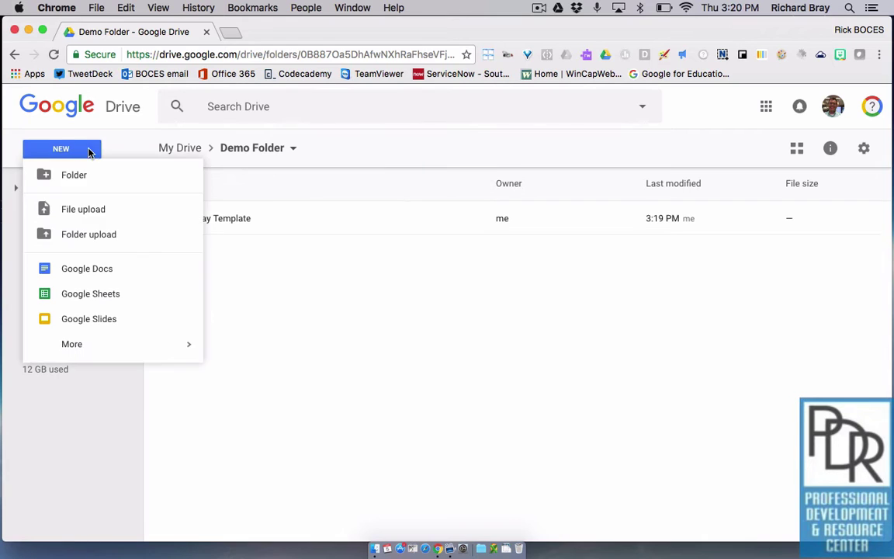
left_click(87, 211)
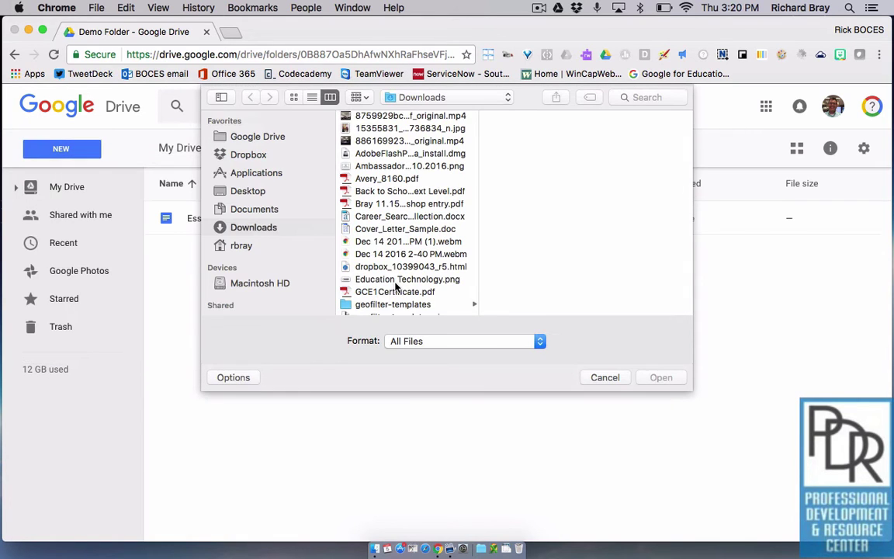
left_click(404, 229)
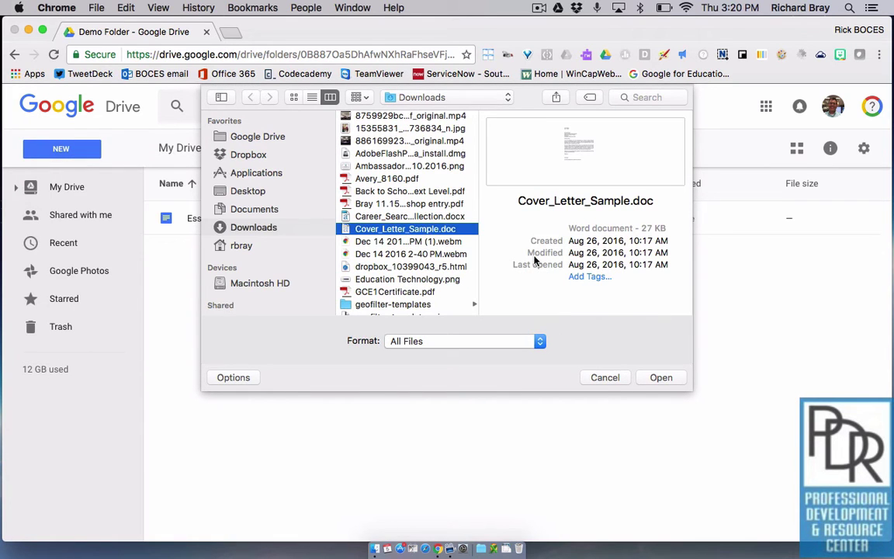
left_click(652, 380)
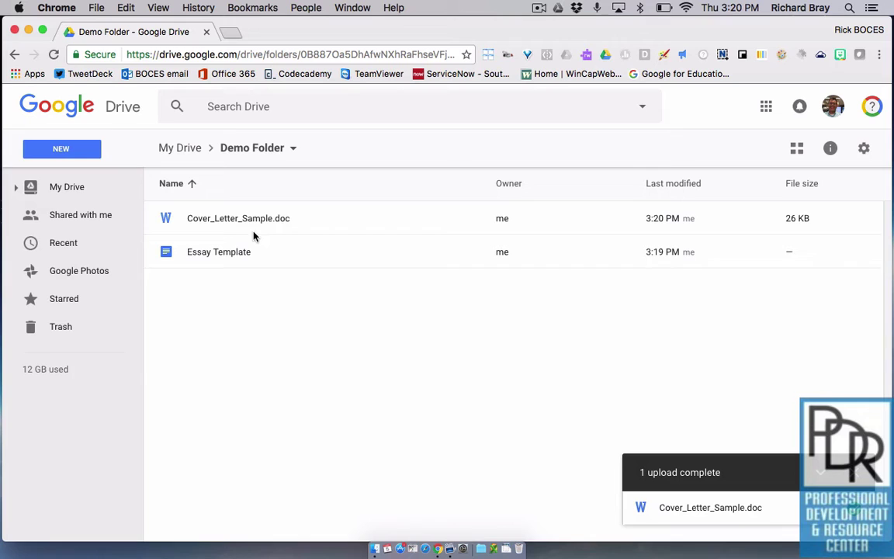
Step: Preview Cover_Letter_Sample.doc and examine which apps can open it, including Google Docs, before returning to the folder
double_click(372, 228)
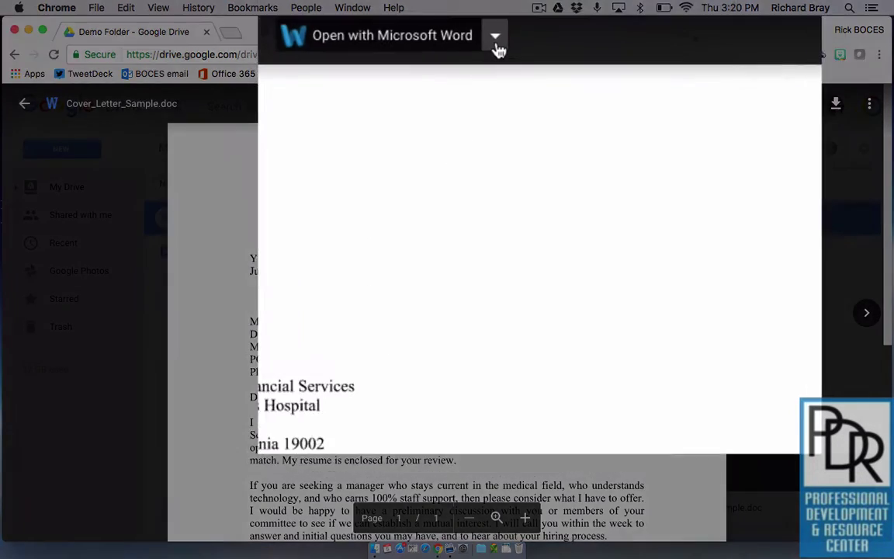
left_click(510, 105)
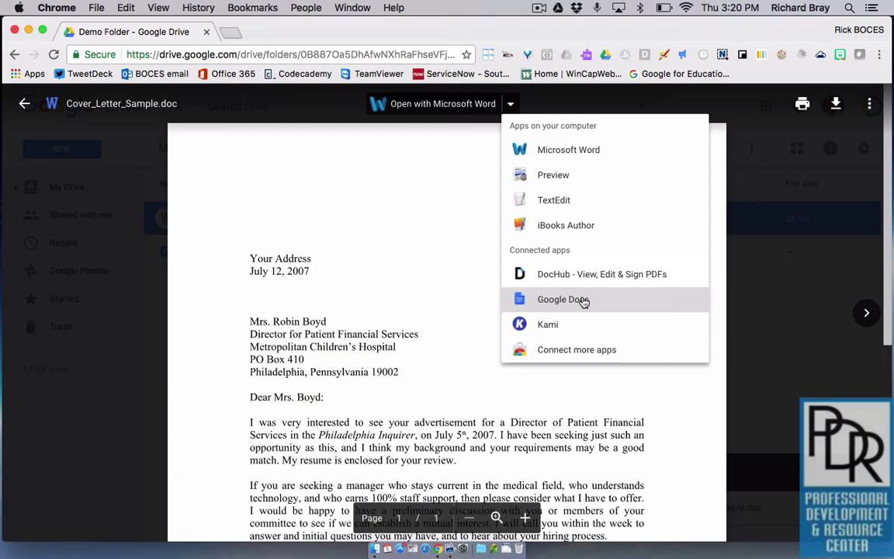
left_click(652, 392)
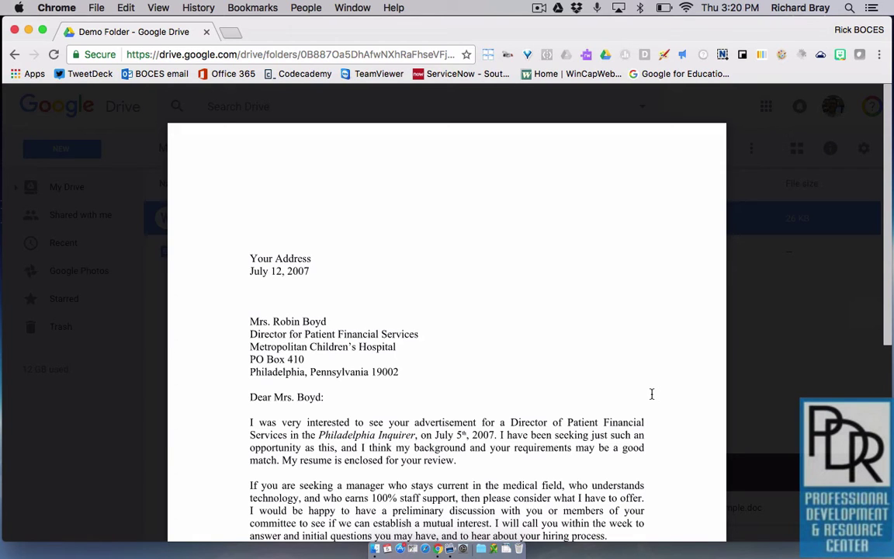
left_click(24, 101)
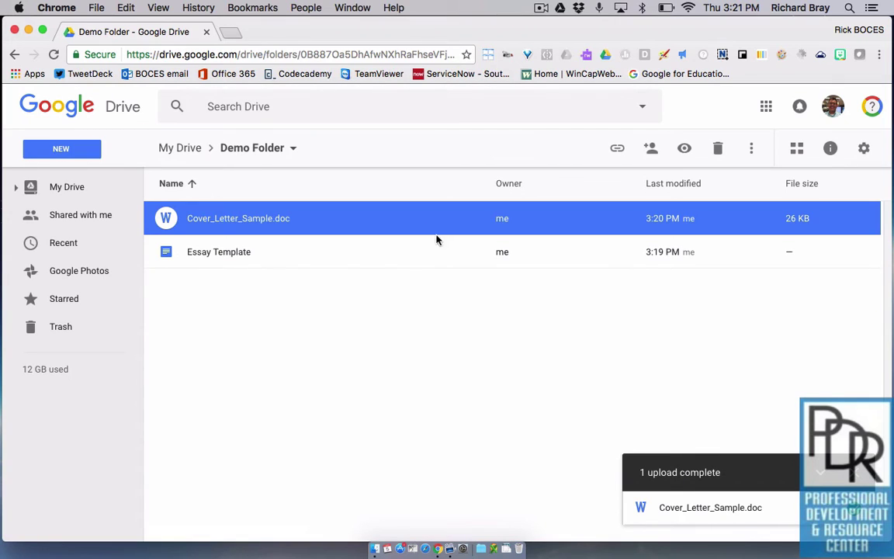
Step: Turn on view-only link sharing of Cover_Letter_Sample.doc for anyone at Btboces.org and copy its link
right_click(411, 224)
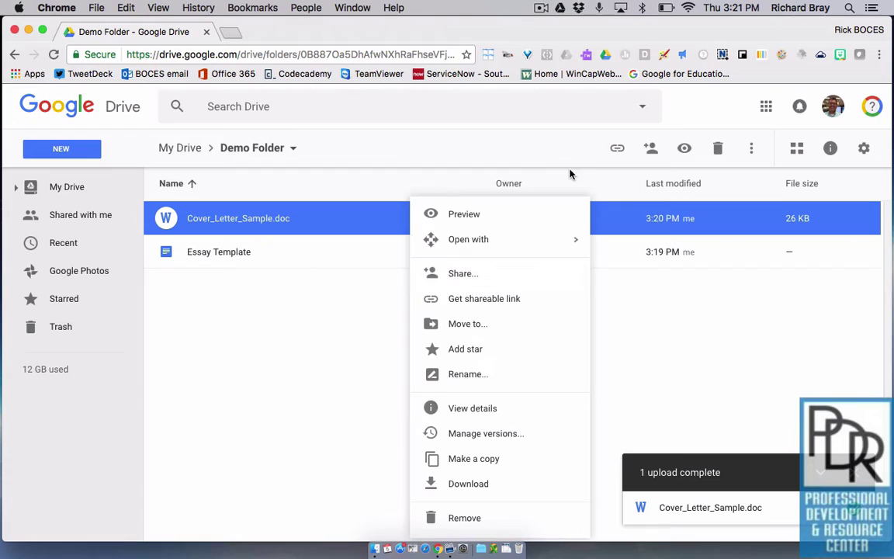
left_click(548, 147)
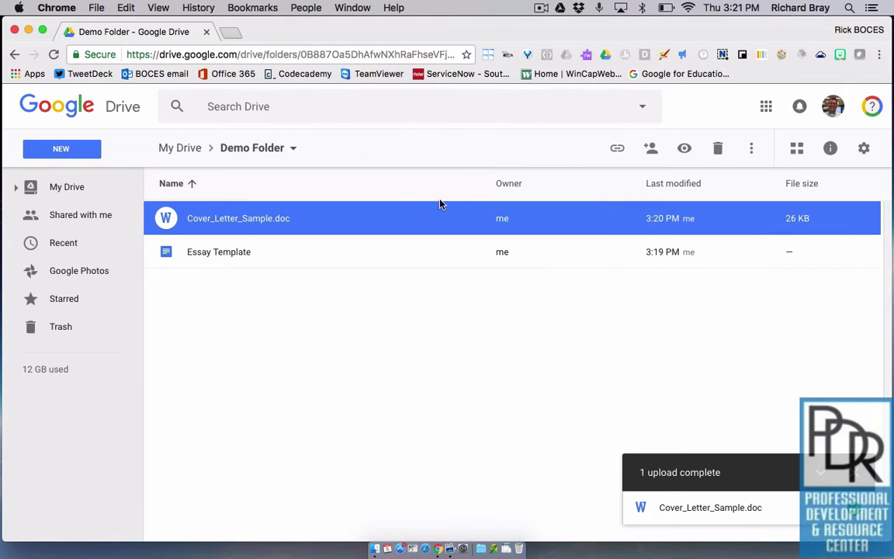
left_click(657, 155)
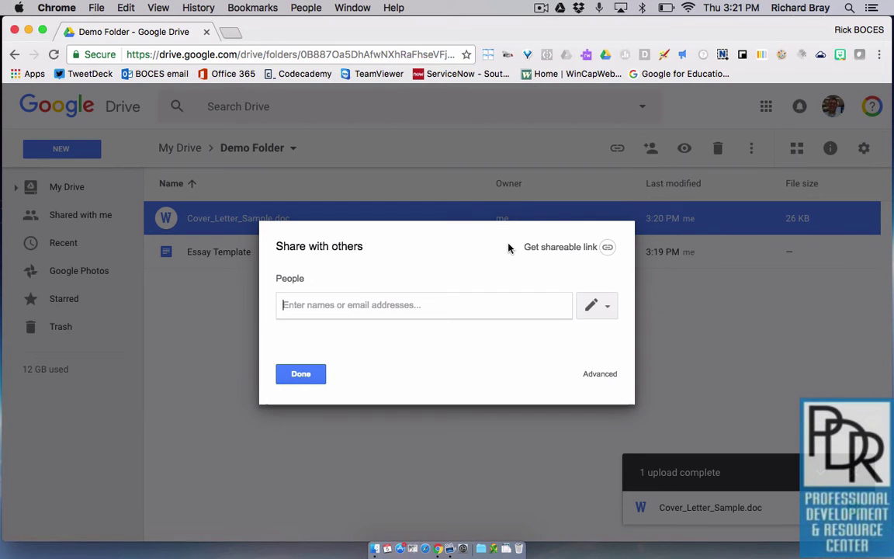
left_click(607, 249)
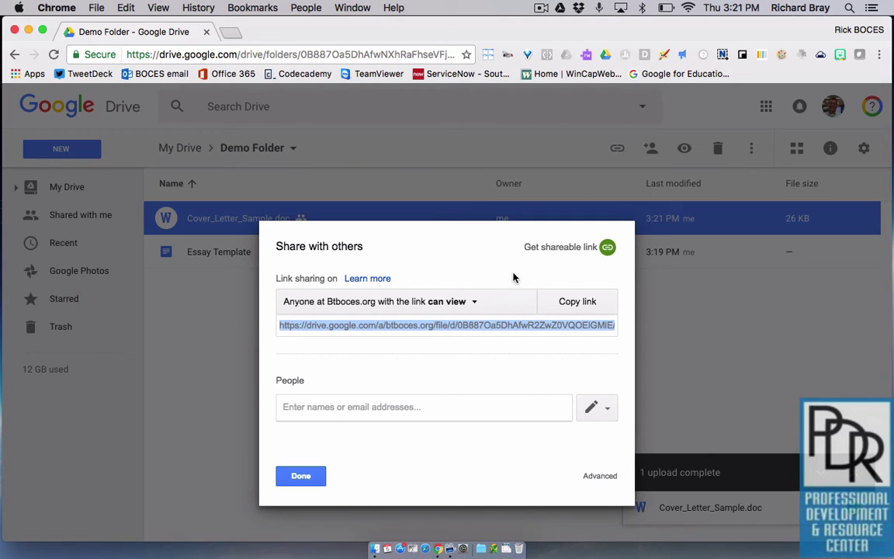
left_click(589, 305)
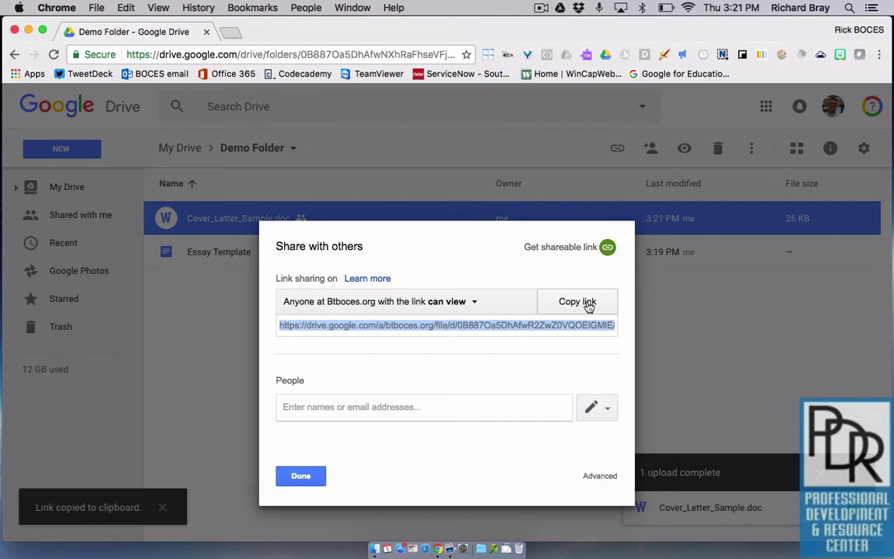
left_click(323, 471)
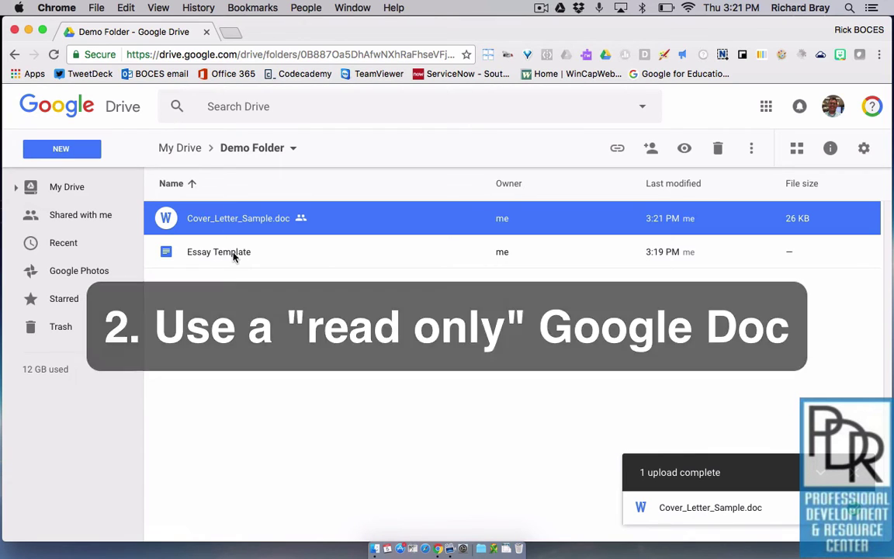
Step: Open the Essay Template, share it by link as "can view" for anyone at Btboces.org, and copy the link
double_click(206, 254)
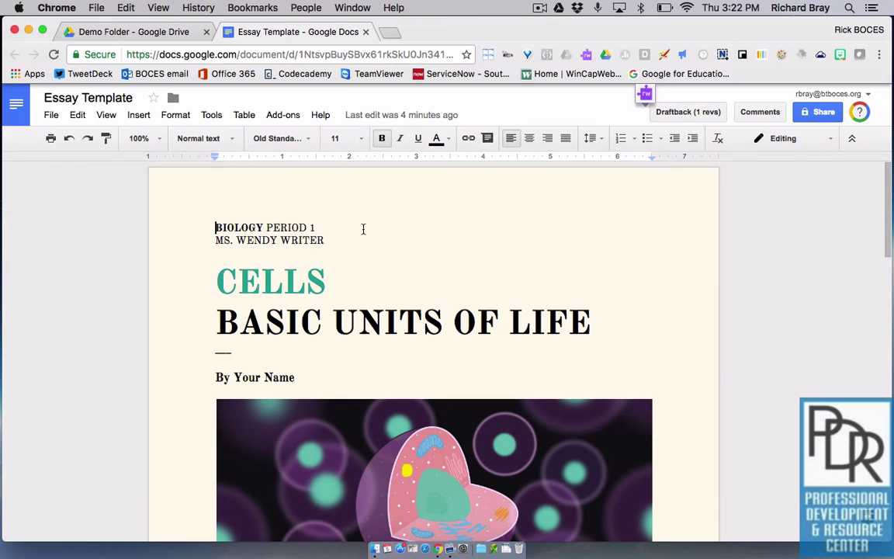
left_click(825, 114)
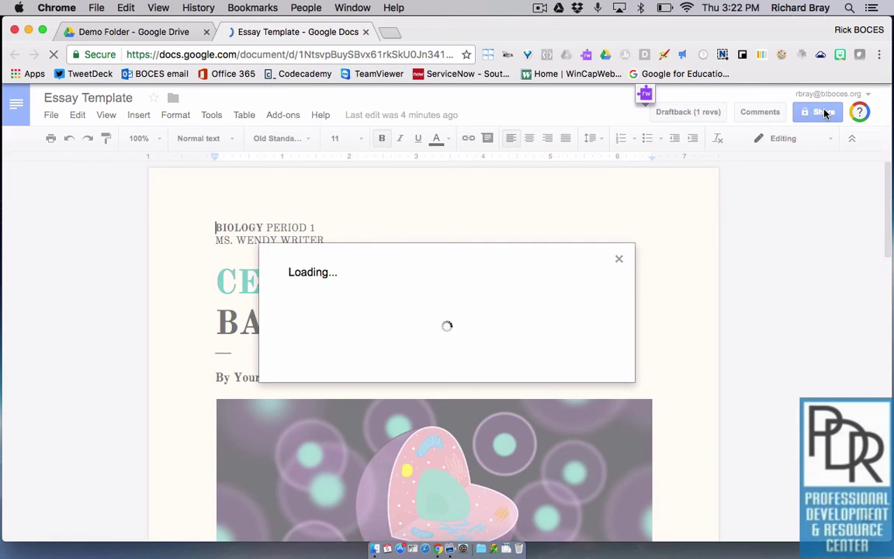
left_click(609, 249)
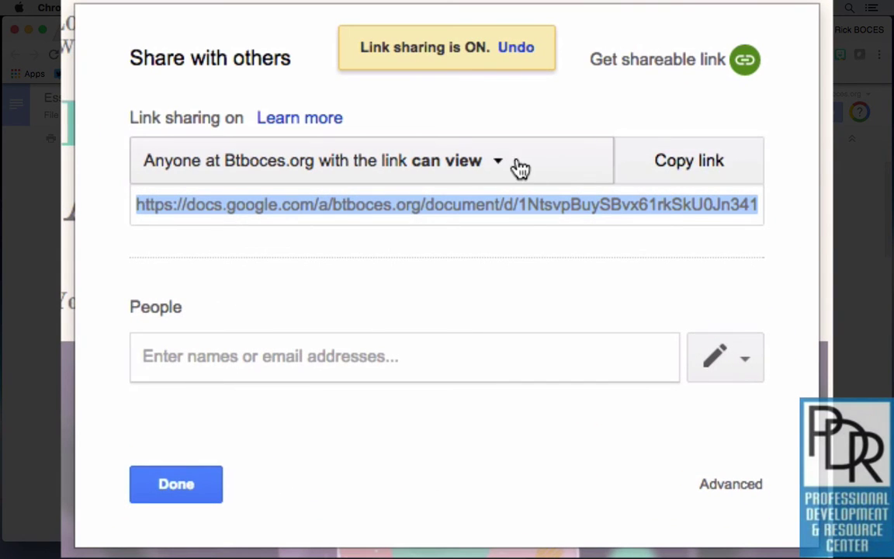
left_click(452, 177)
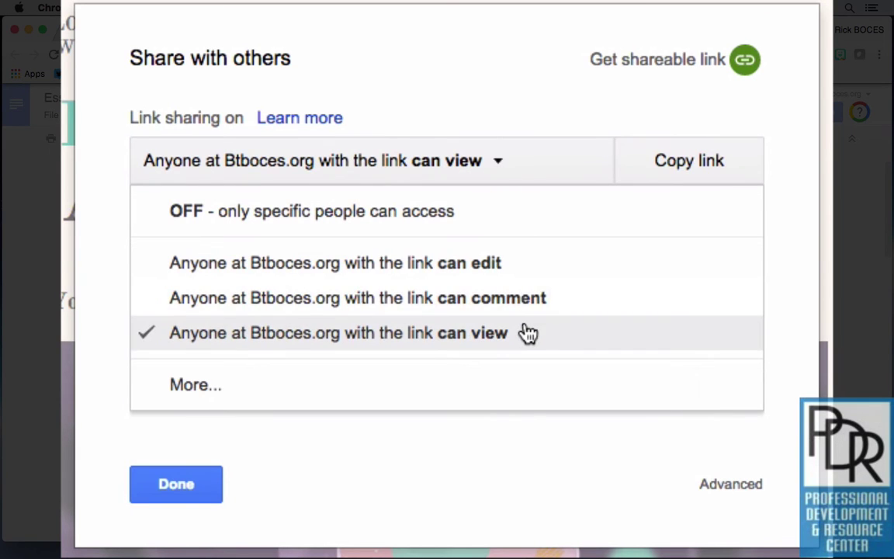
left_click(513, 150)
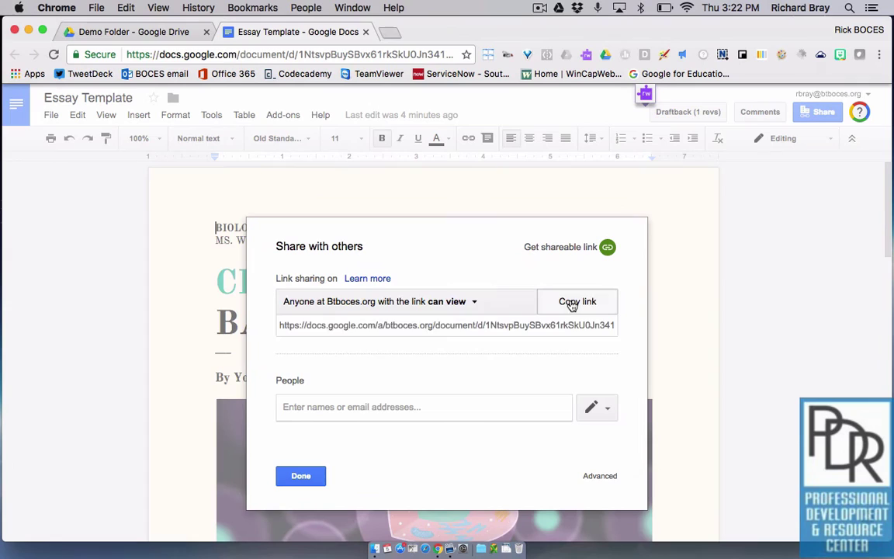
left_click(680, 167)
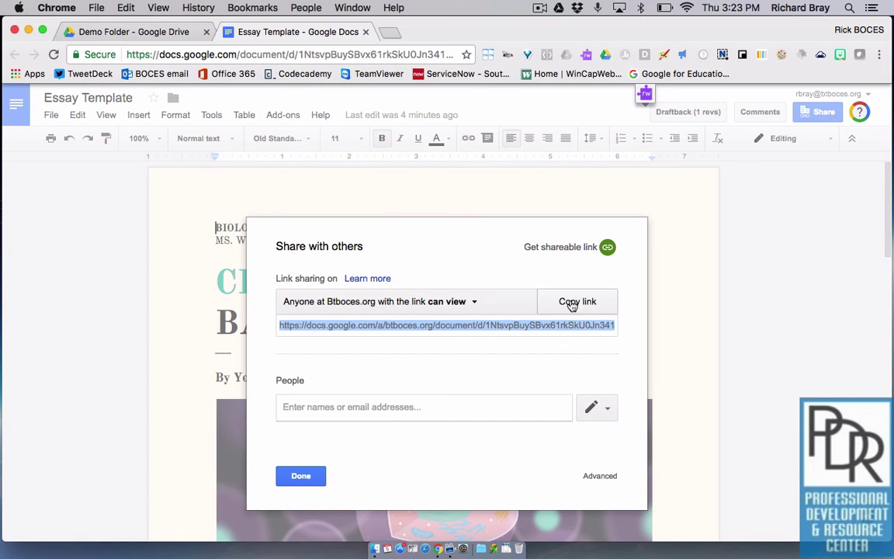
left_click(297, 475)
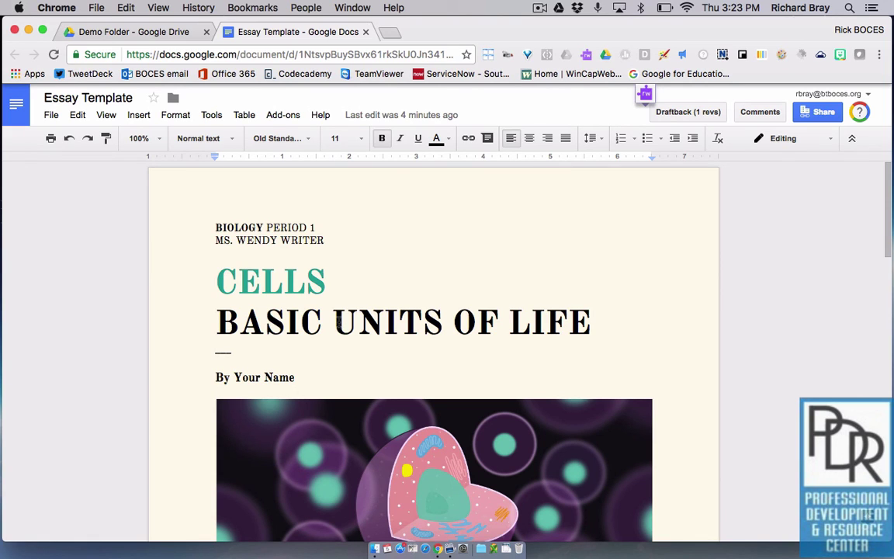
Step: Delete the word BASIC from the Essay Template's title line so it reads UNITS OF LIFE
left_click(313, 322)
key("BackSpace")
key("BackSpace")
key("BackSpace")
key("BackSpace")
key("Right")
key("BackSpace")
key("BackSpace")
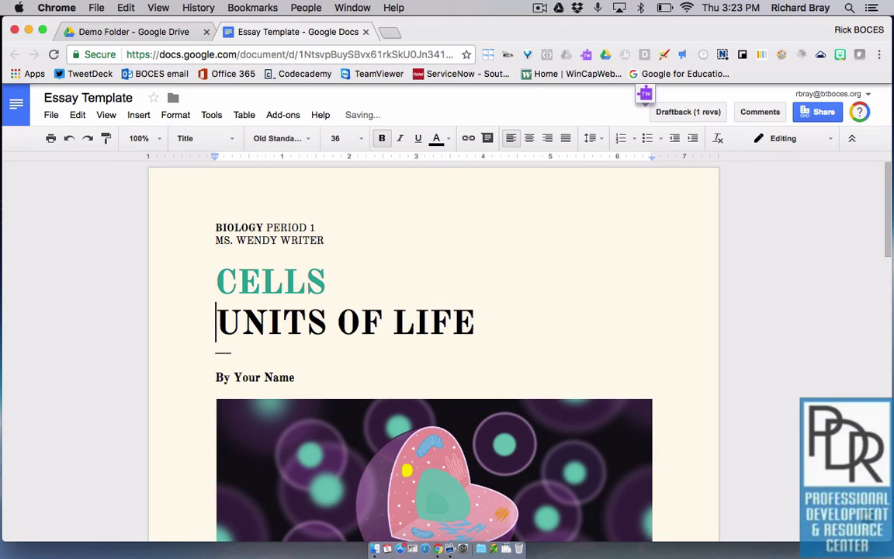